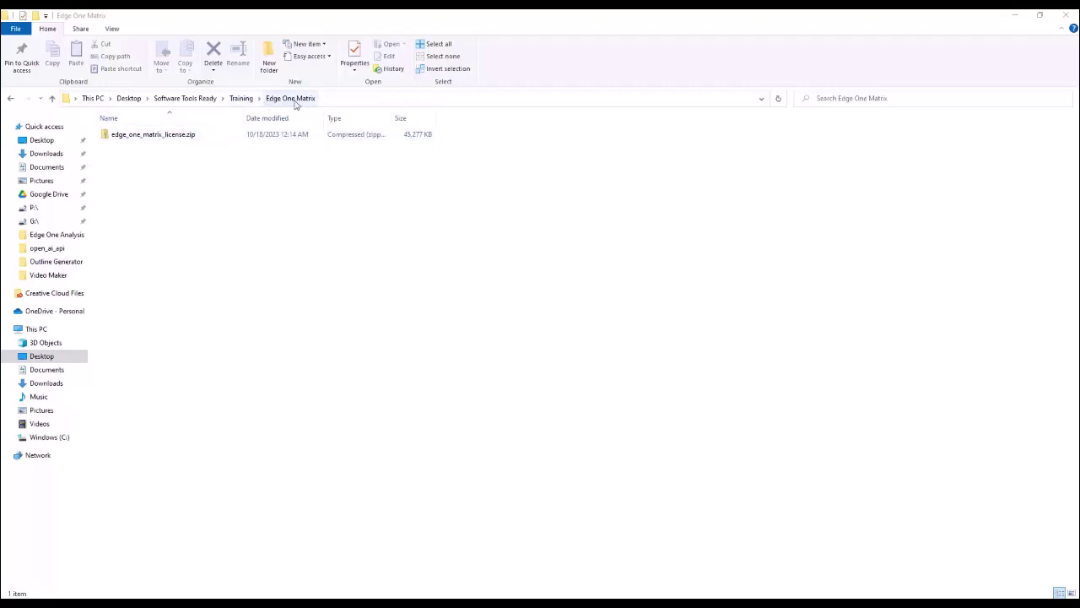
Extract edge_one_matrix_license.zip to the proposed destination folder.
{"action": "right_click", "coordinate": [157, 138]}
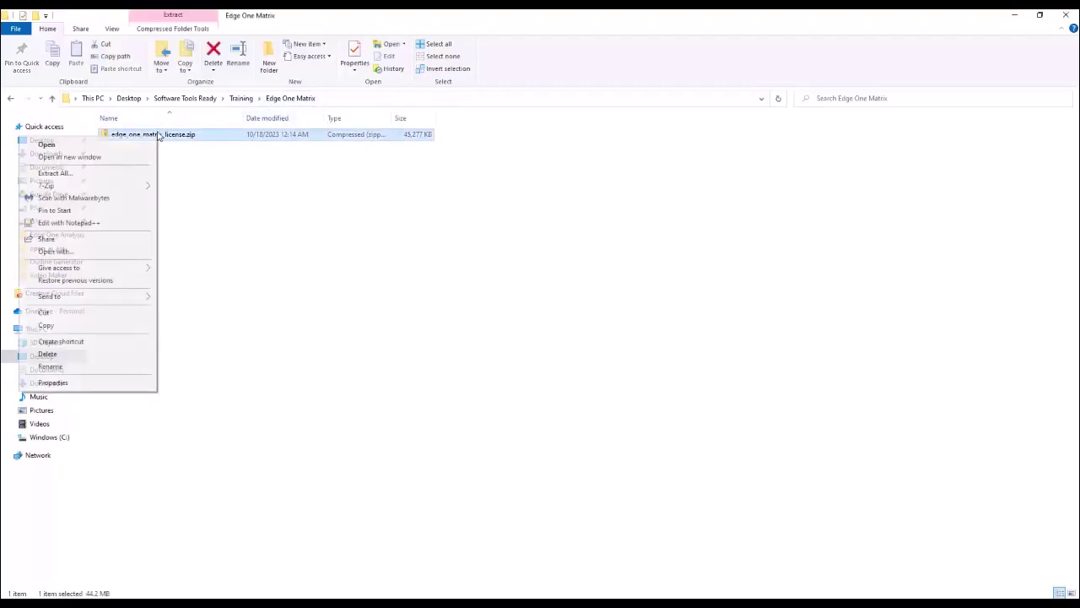
{"action": "left_click", "coordinate": [133, 177]}
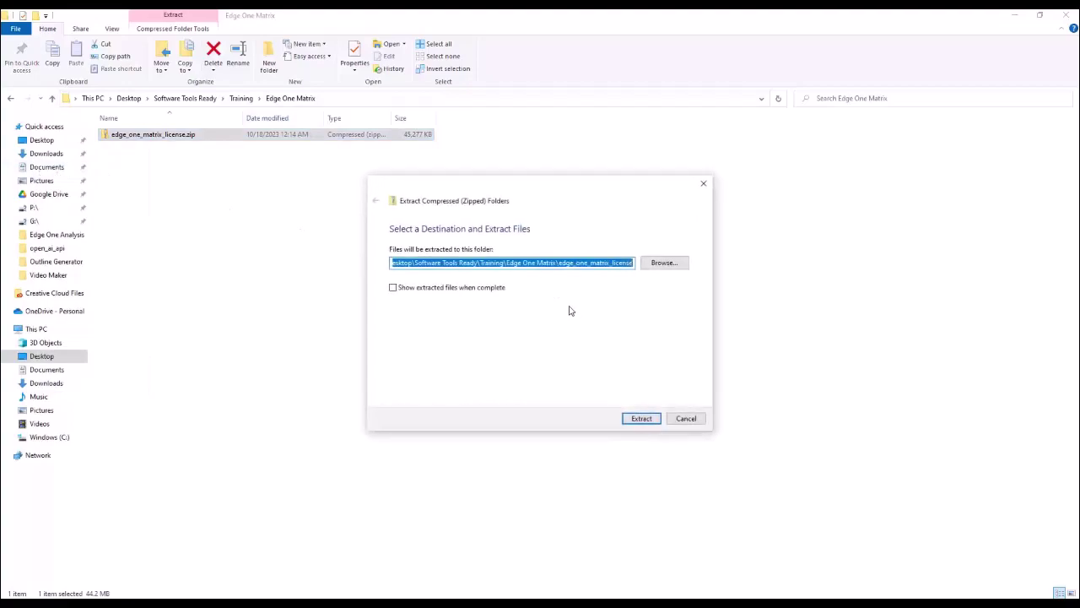
{"action": "left_click", "coordinate": [642, 418]}
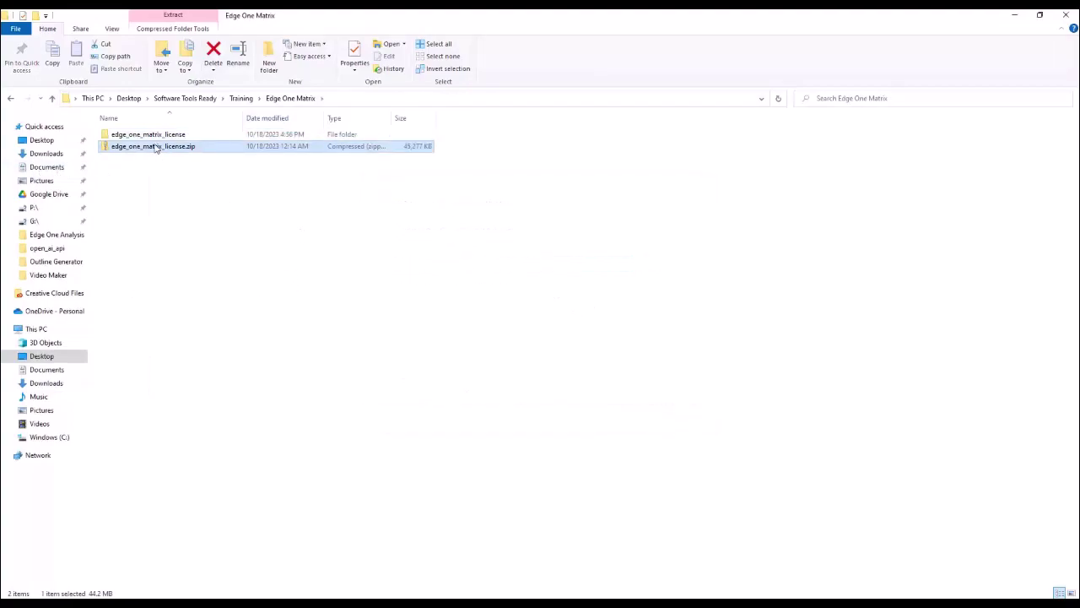
Open inputfile.xlsx from the extracted edge_one_matrix_license folder and widen all the sheet's columns equally.
{"action": "double_click", "coordinate": [152, 136]}
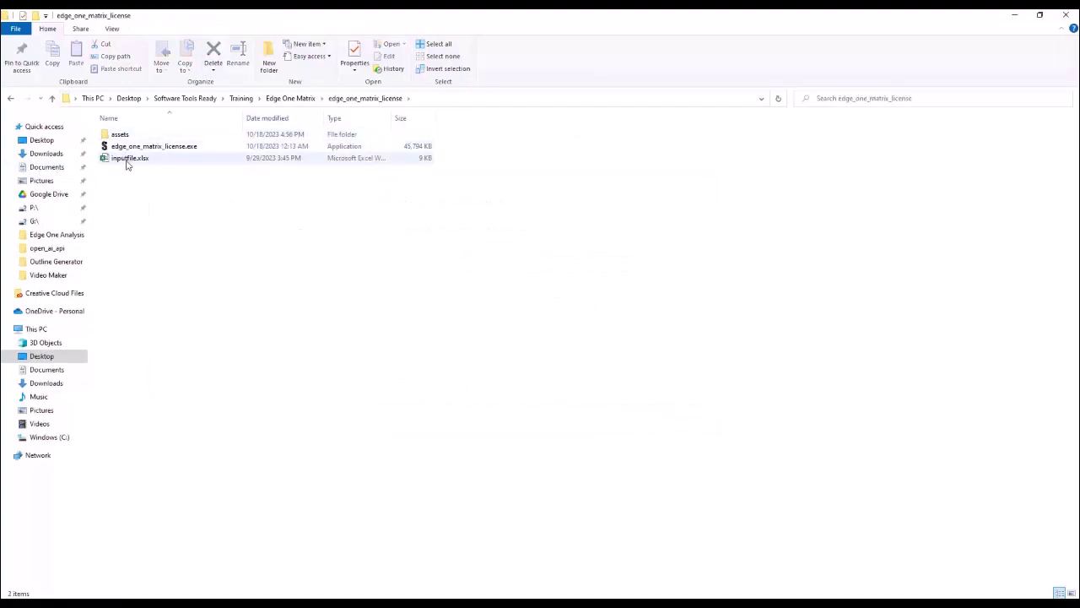
{"action": "double_click", "coordinate": [131, 158]}
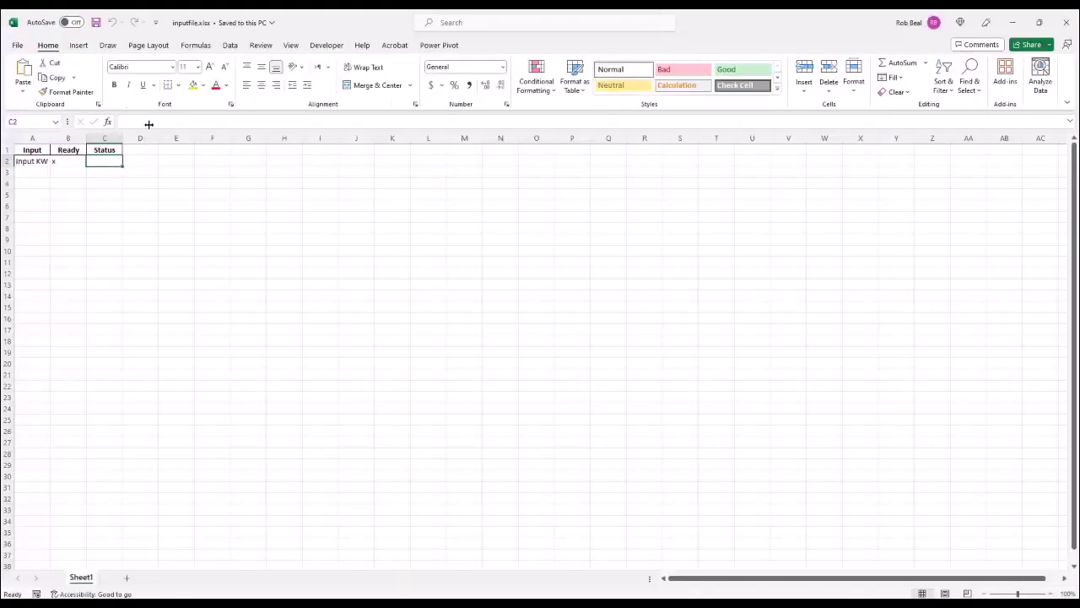
{"action": "left_click", "coordinate": [8, 139]}
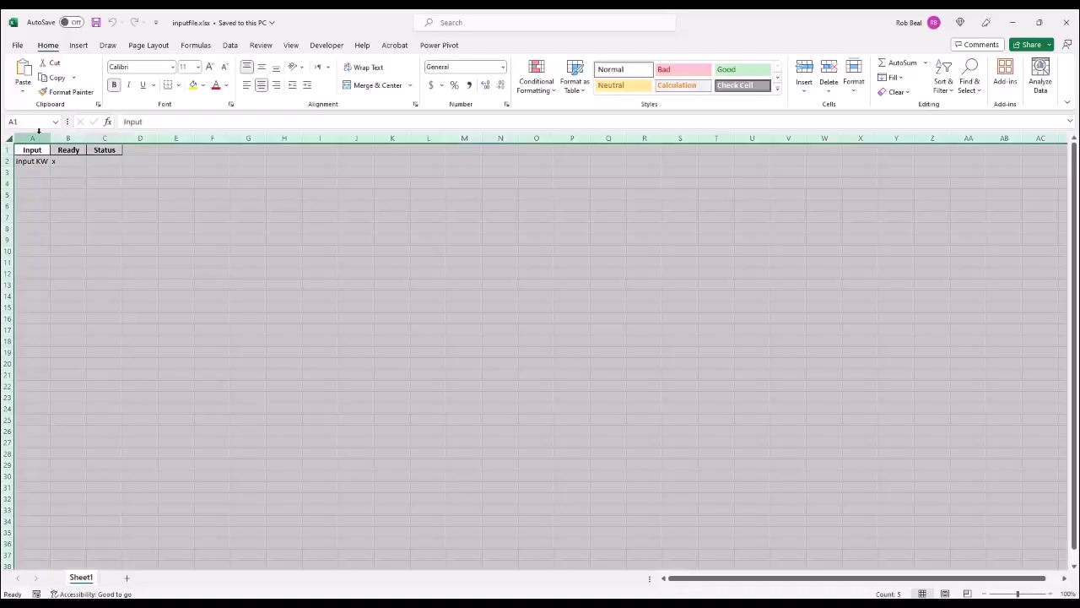
{"action": "left_click_drag", "start_coordinate": [47, 139], "coordinate": [82, 139]}
{"action": "left_click", "coordinate": [282, 236]}
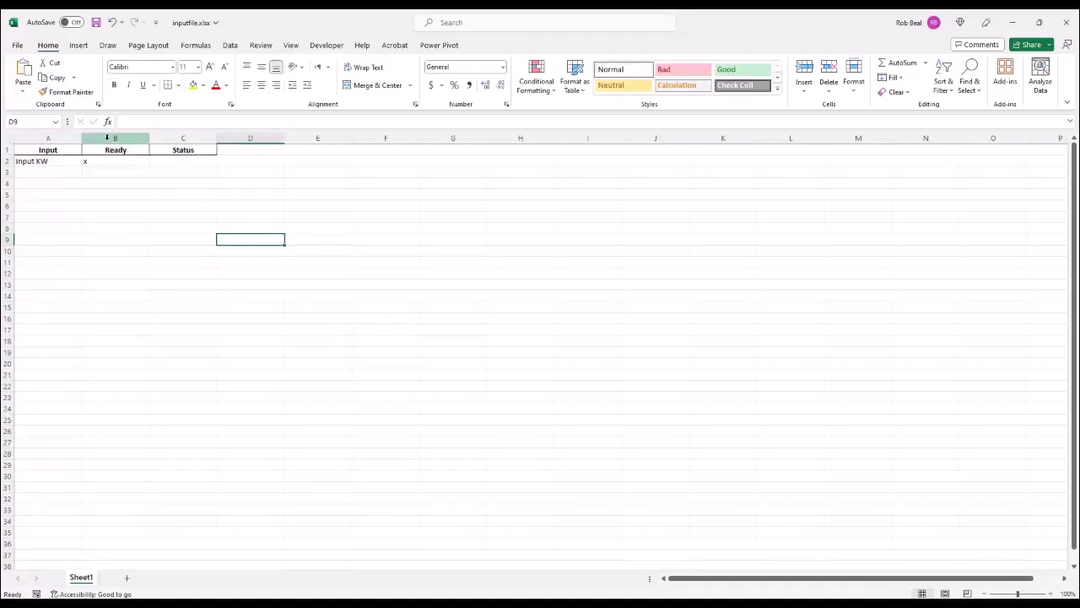
Replace the sample keyword in A2 with "inground pools" and enter kw2 and kw3 in the two Input cells below.
{"action": "left_click", "coordinate": [115, 149]}
{"action": "left_click", "coordinate": [196, 152]}
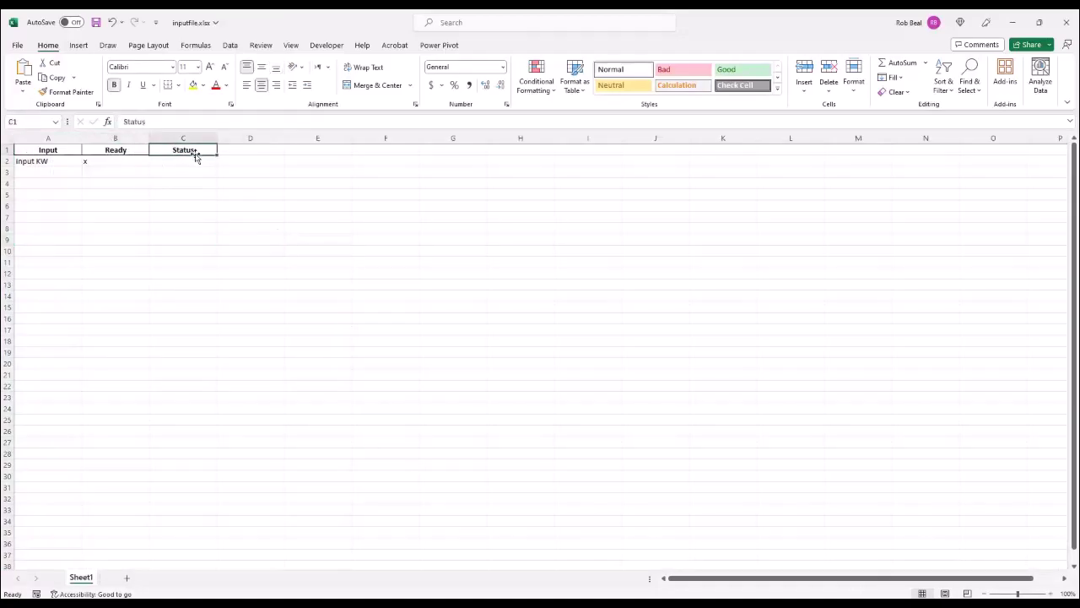
{"action": "left_click", "coordinate": [49, 159]}
{"action": "double_click", "coordinate": [52, 157]}
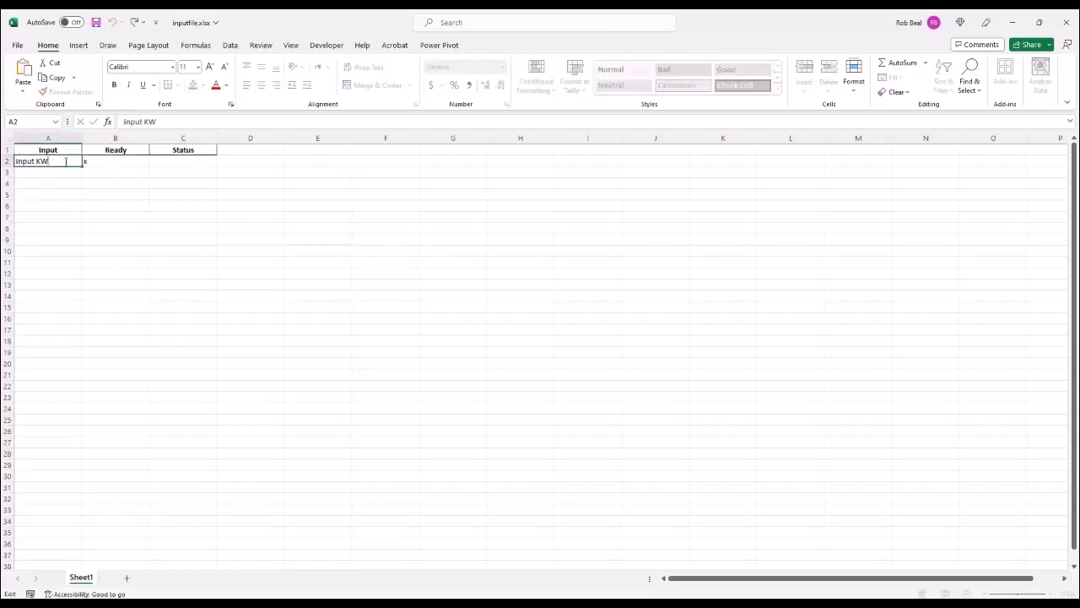
{"action": "left_click_drag", "start_coordinate": [66, 162], "coordinate": [16, 167]}
{"action": "type", "text": "inground pools"}
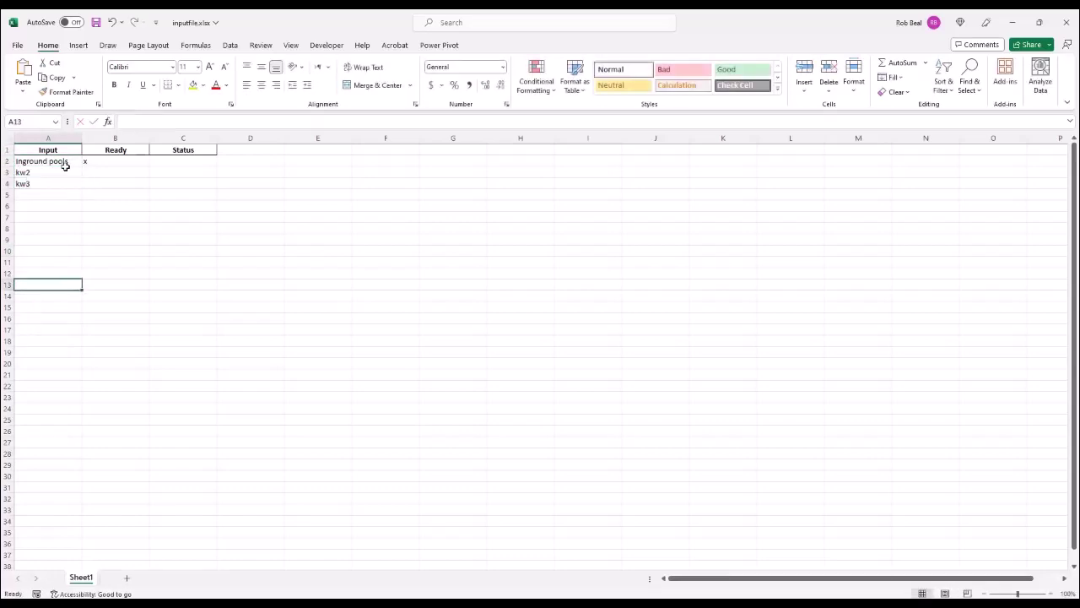
{"action": "left_click_drag", "start_coordinate": [52, 172], "coordinate": [50, 329]}
{"action": "left_click", "coordinate": [156, 278]}
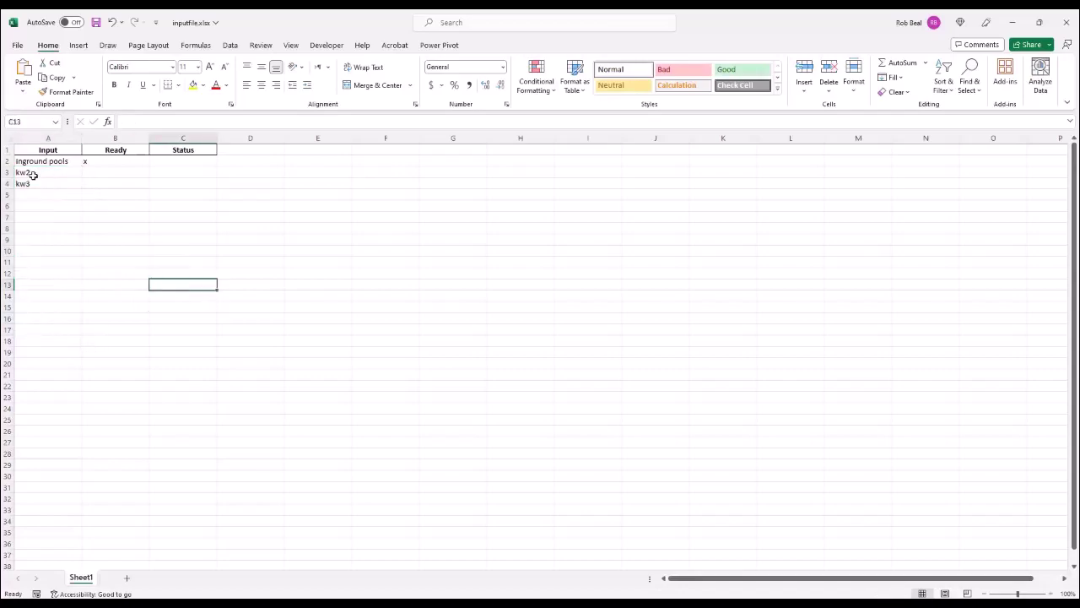
{"action": "left_click", "coordinate": [93, 174]}
{"action": "left_click", "coordinate": [96, 181]}
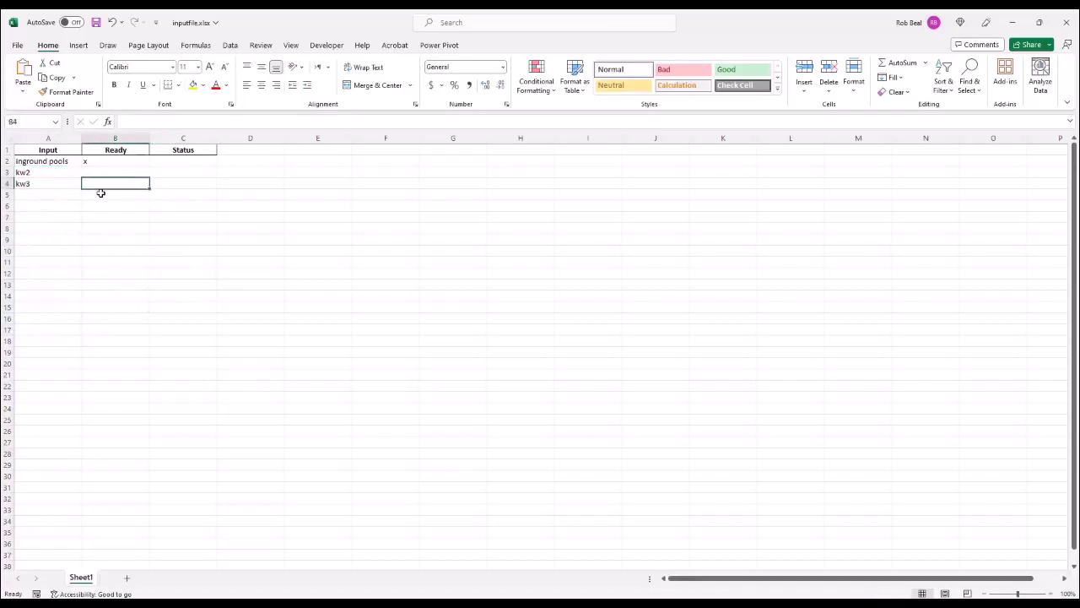
{"action": "left_click", "coordinate": [101, 193]}
{"action": "left_click", "coordinate": [102, 205]}
{"action": "left_click", "coordinate": [98, 220]}
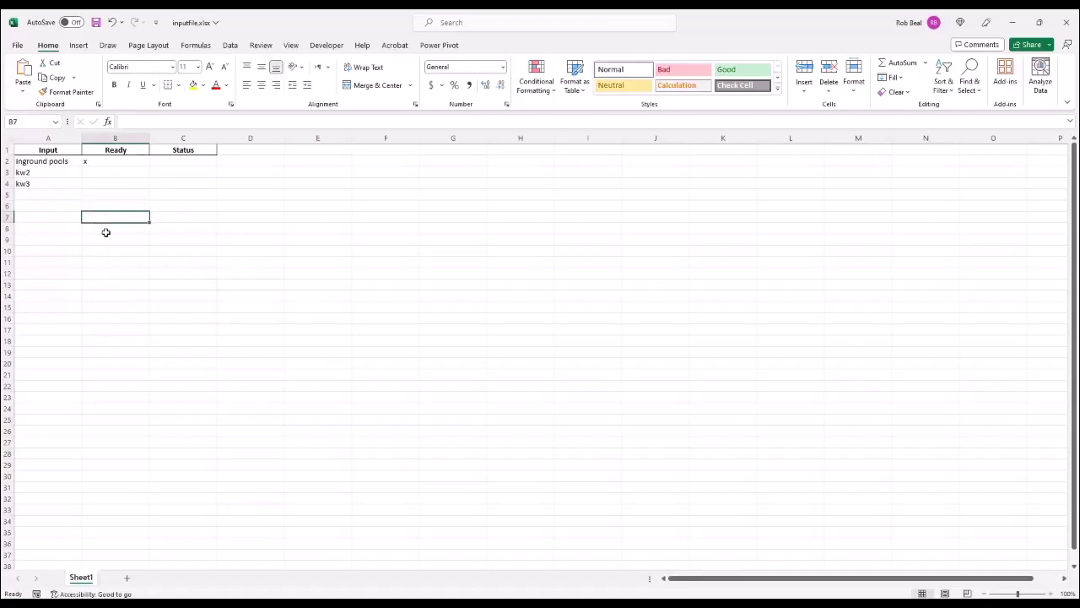
{"action": "left_click", "coordinate": [107, 229]}
Enter "complete" as a trial status for the inground pools row and clear it again.
{"action": "left_click", "coordinate": [187, 162]}
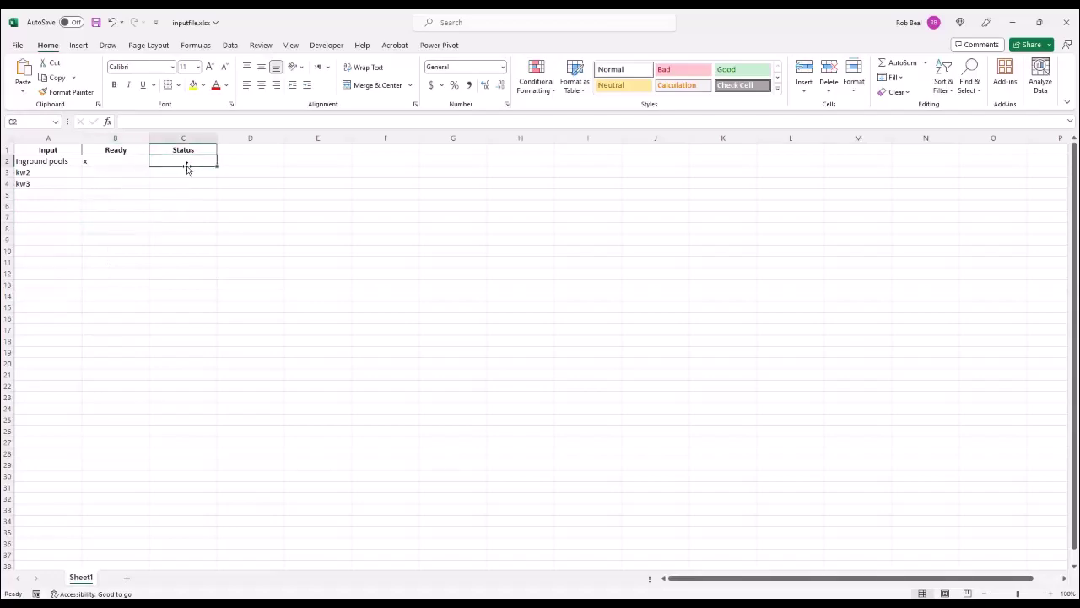
{"action": "type", "text": "complete"}
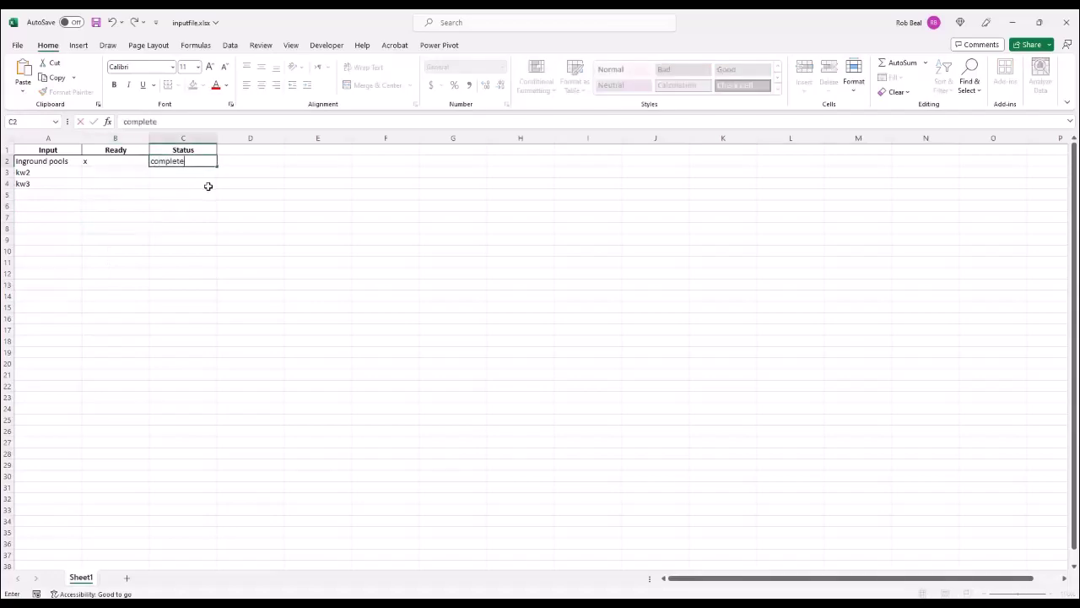
{"action": "left_click", "coordinate": [315, 283]}
{"action": "left_click", "coordinate": [187, 163]}
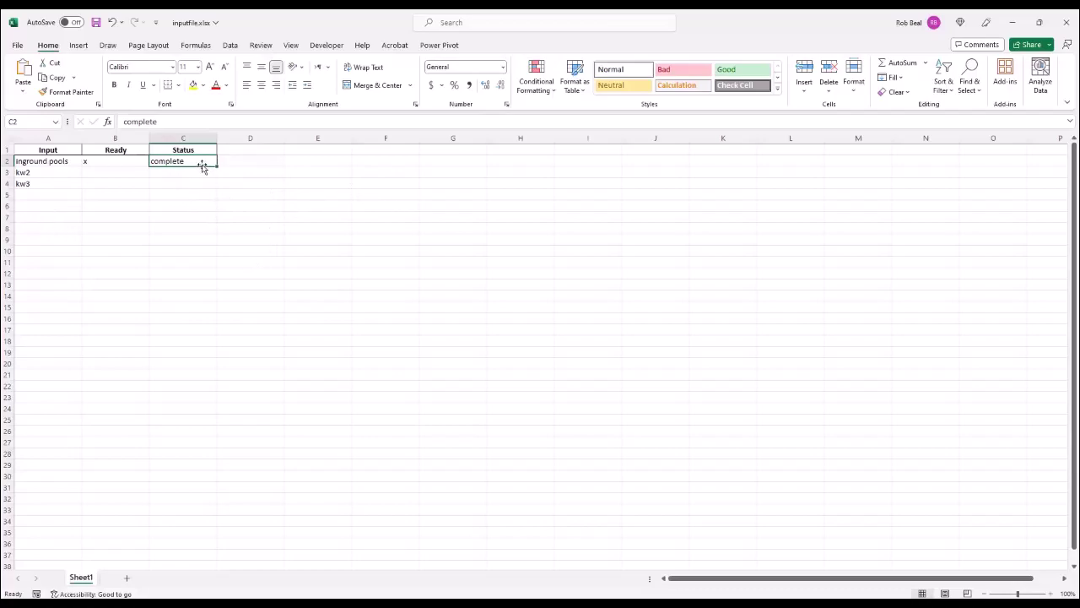
{"action": "left_click", "coordinate": [195, 220]}
{"action": "left_click", "coordinate": [171, 161]}
{"action": "key", "text": "Delete"}
Save the input workbook and close it.
{"action": "left_click", "coordinate": [110, 161]}
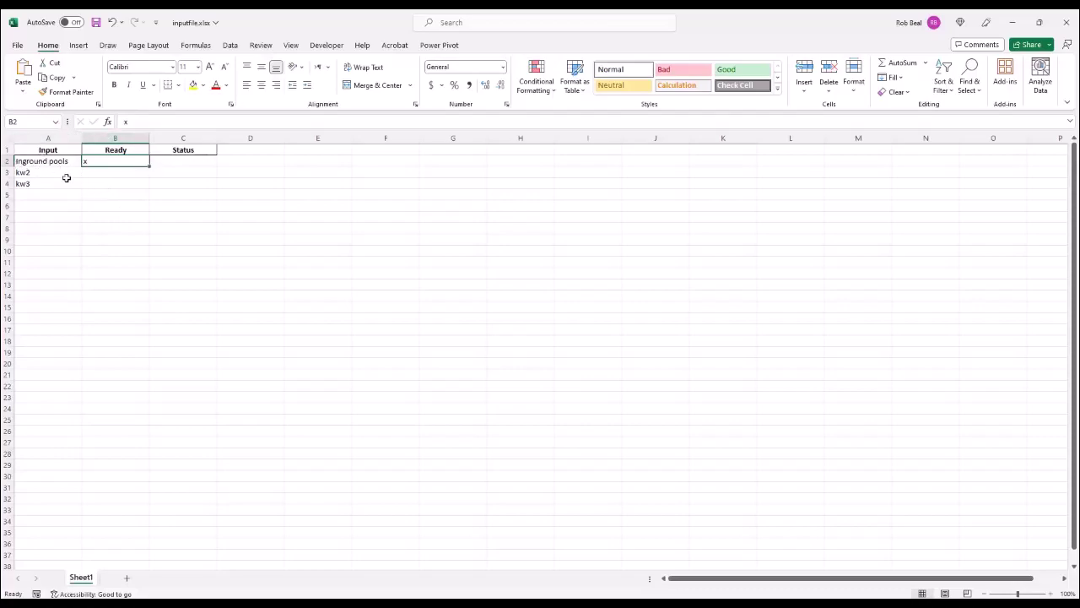
{"action": "left_click", "coordinate": [42, 160]}
{"action": "left_click", "coordinate": [95, 22]}
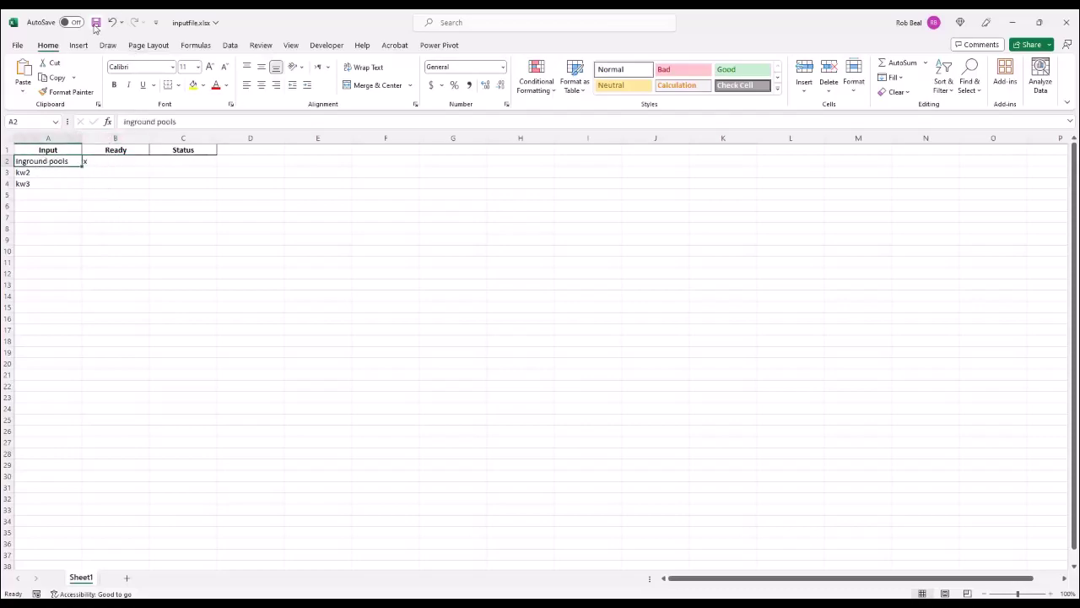
{"action": "left_click", "coordinate": [1067, 23]}
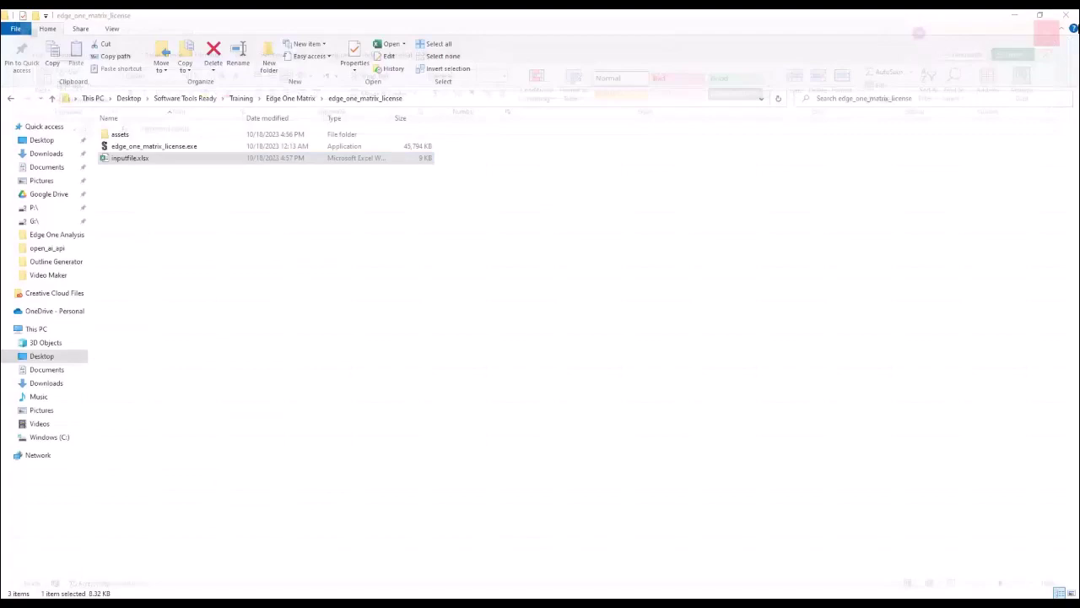
Launch edge_one_matrix_license.exe and submit the license key copied from the Notepad note.
{"action": "left_click", "coordinate": [165, 147]}
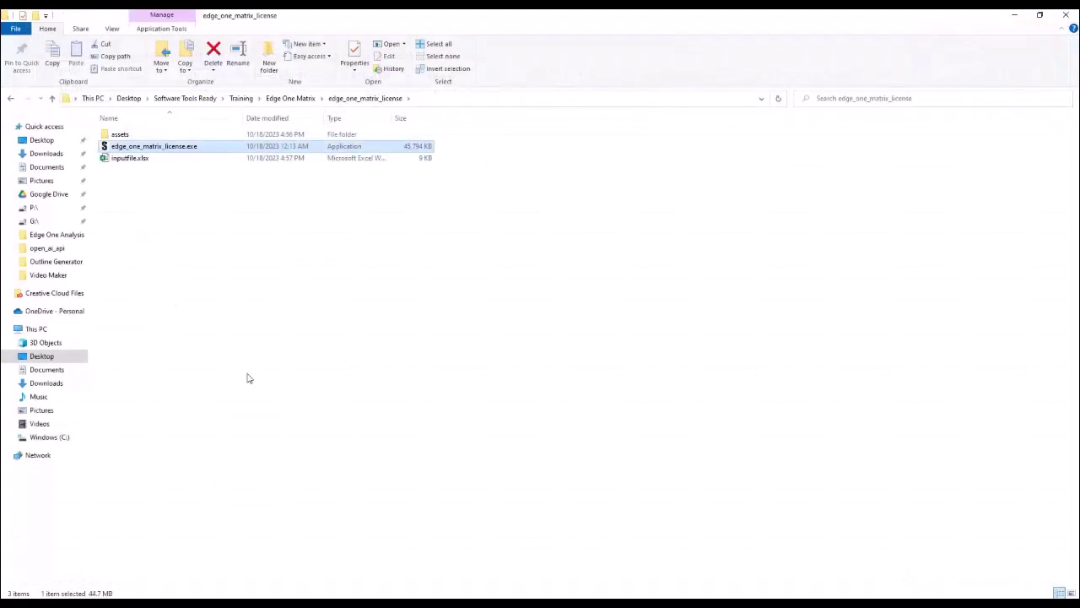
{"action": "double_click", "coordinate": [169, 150]}
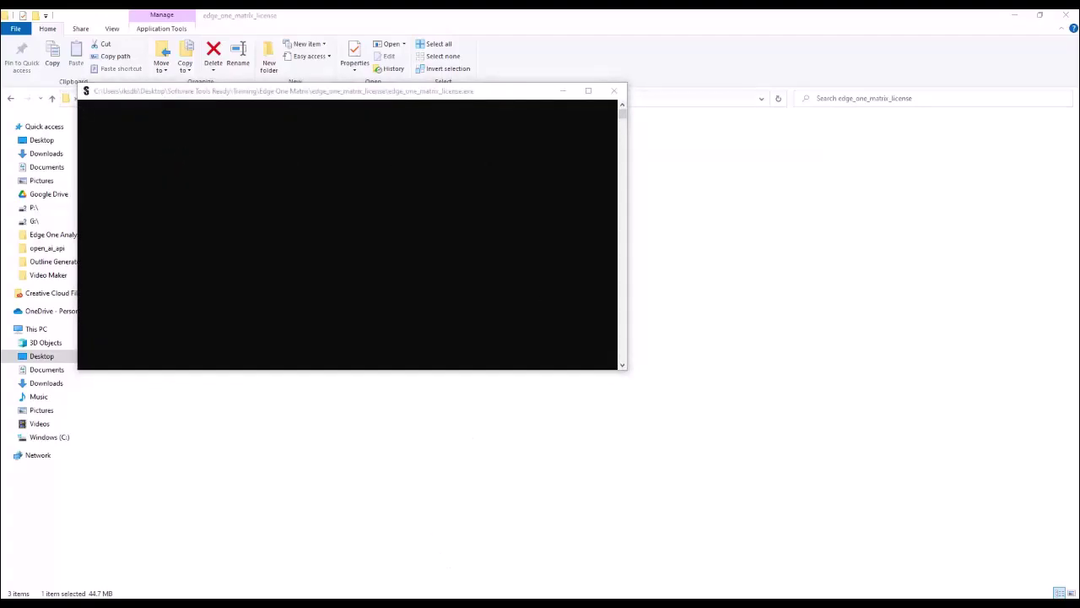
{"action": "mouse_move", "coordinate": [302, 602]}
{"action": "left_click", "coordinate": [258, 549]}
{"action": "left_click_drag", "start_coordinate": [736, 137], "coordinate": [554, 136]}
{"action": "right_click", "coordinate": [572, 133]}
{"action": "left_click", "coordinate": [450, 167]}
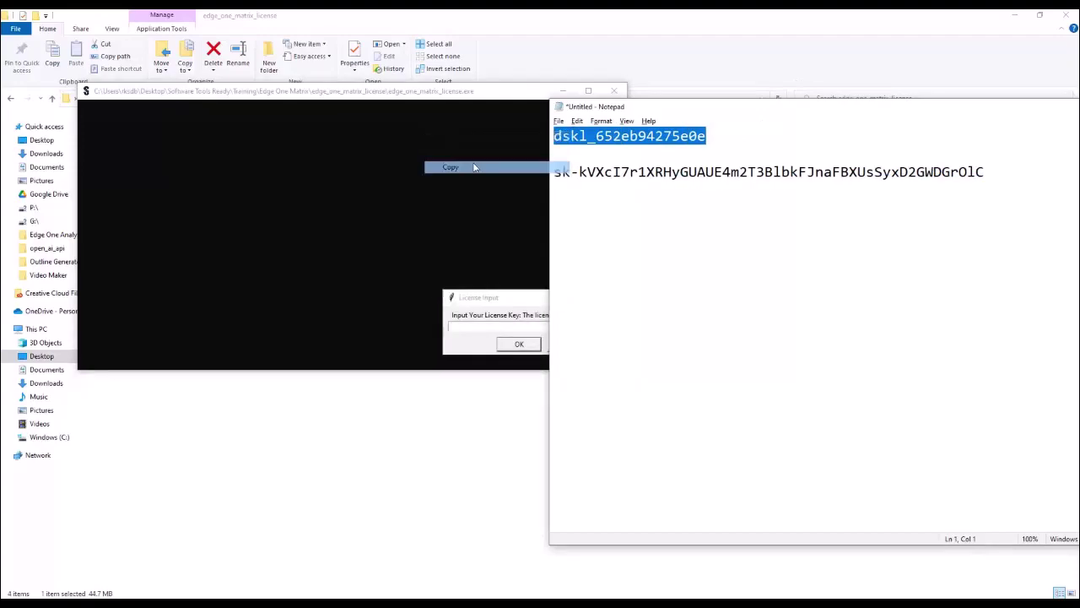
{"action": "left_click", "coordinate": [463, 322]}
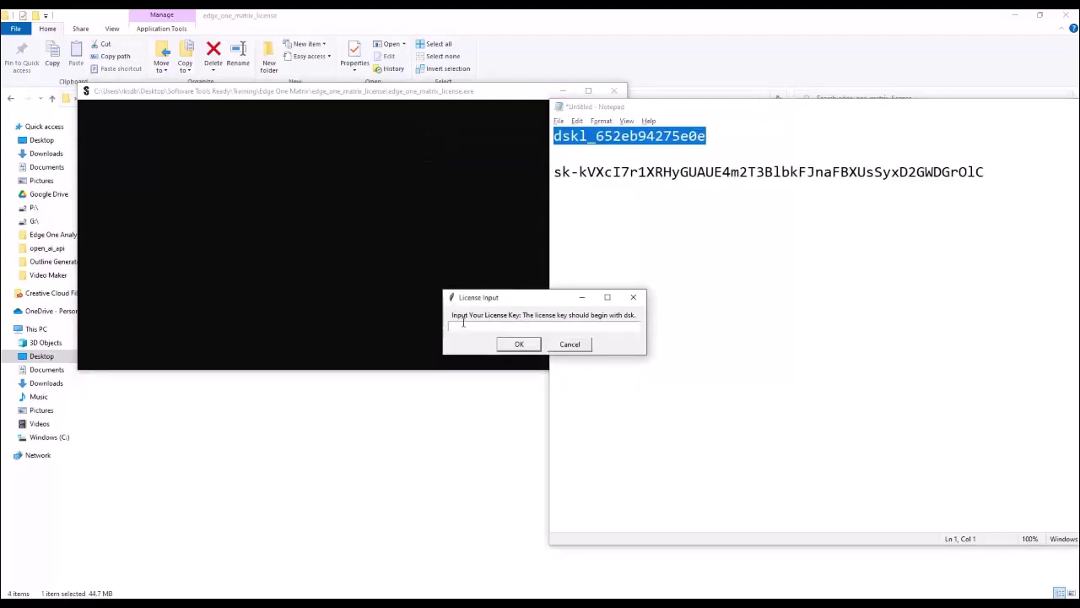
{"action": "key", "text": "ctrl+v"}
{"action": "left_click", "coordinate": [518, 345]}
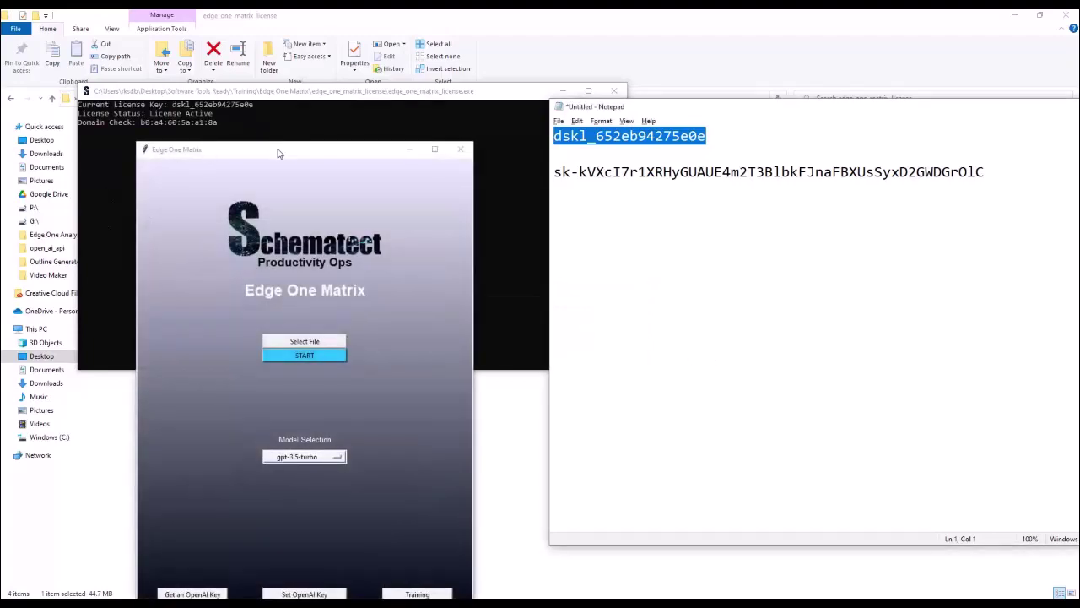
Copy the OpenAI API key from the Notepad note and set it as the OpenAI key in Edge One Matrix.
{"action": "left_click_drag", "start_coordinate": [278, 153], "coordinate": [328, 74]}
{"action": "left_click_drag", "start_coordinate": [984, 172], "coordinate": [553, 174]}
{"action": "key", "text": "ctrl+c"}
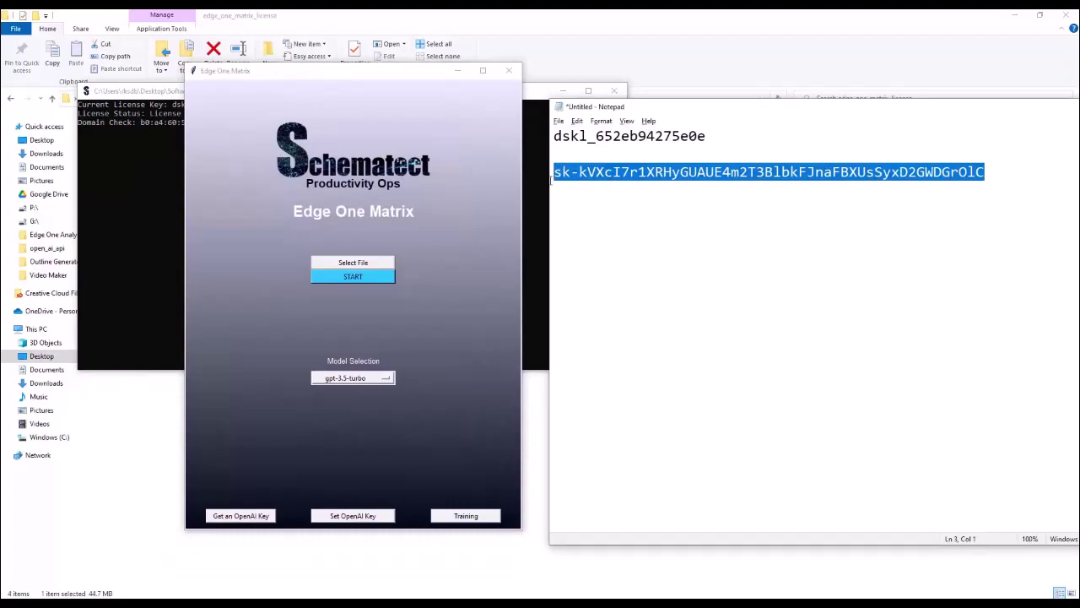
{"action": "left_click", "coordinate": [353, 516]}
{"action": "left_click", "coordinate": [524, 301]}
{"action": "key", "text": "ctrl+v"}
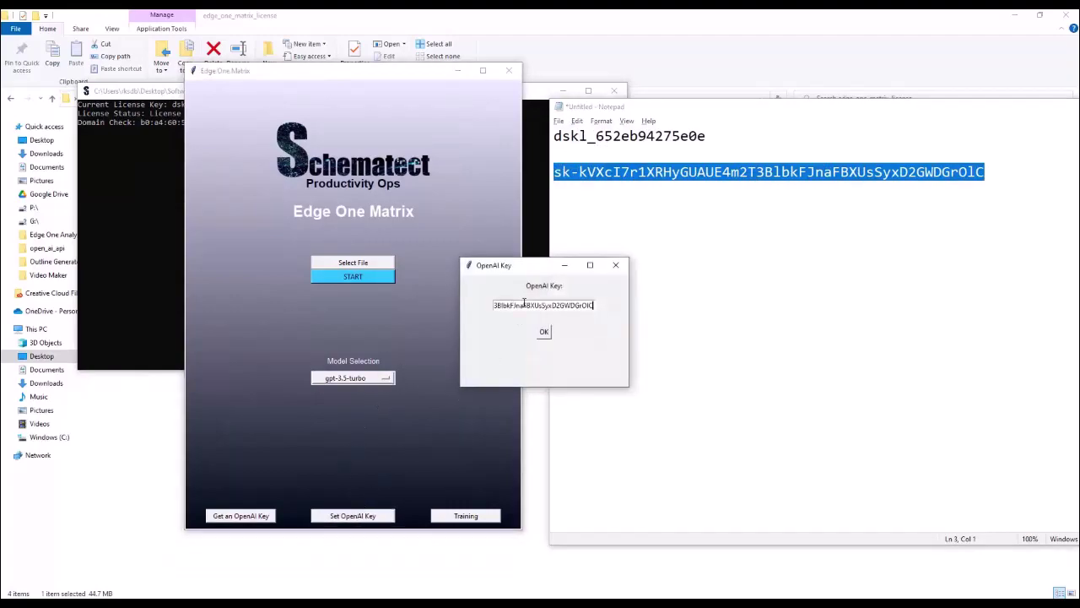
{"action": "left_click", "coordinate": [545, 331]}
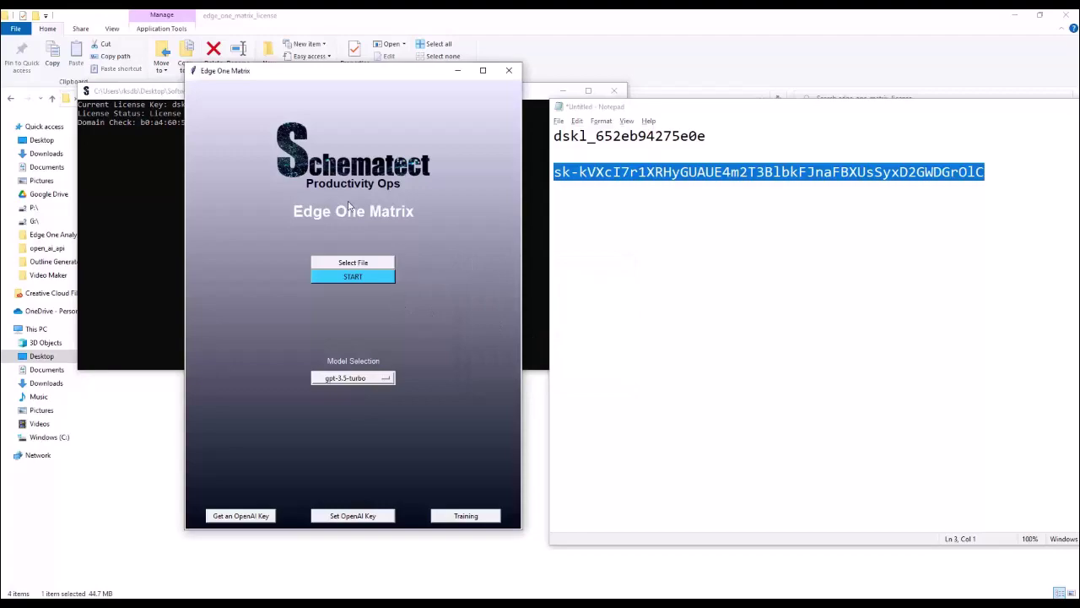
Choose gpt-4 as the model for the analysis.
{"action": "left_click", "coordinate": [358, 378]}
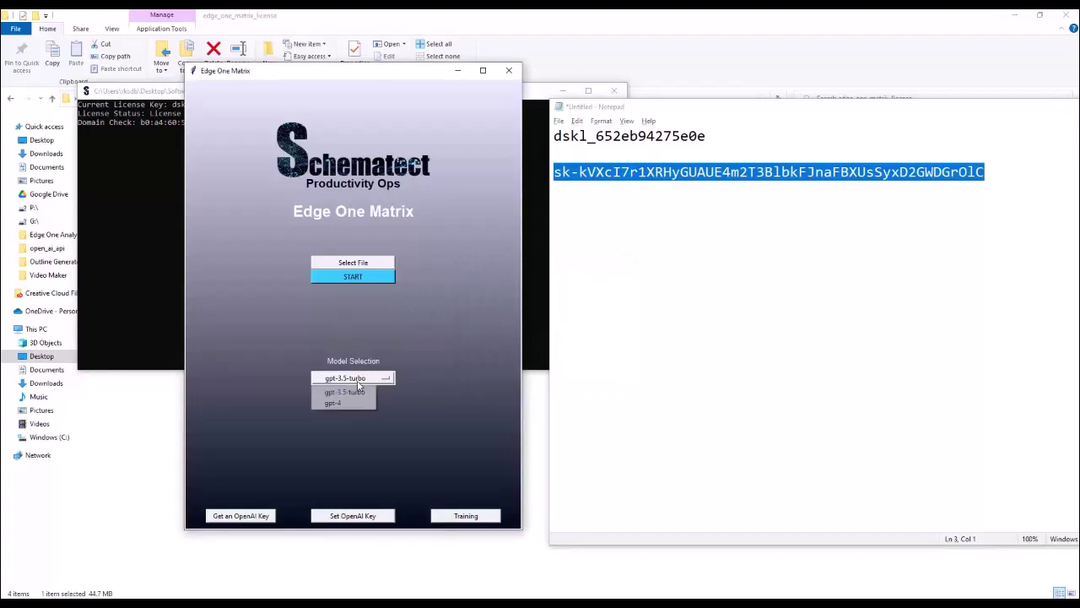
{"action": "left_click", "coordinate": [432, 383]}
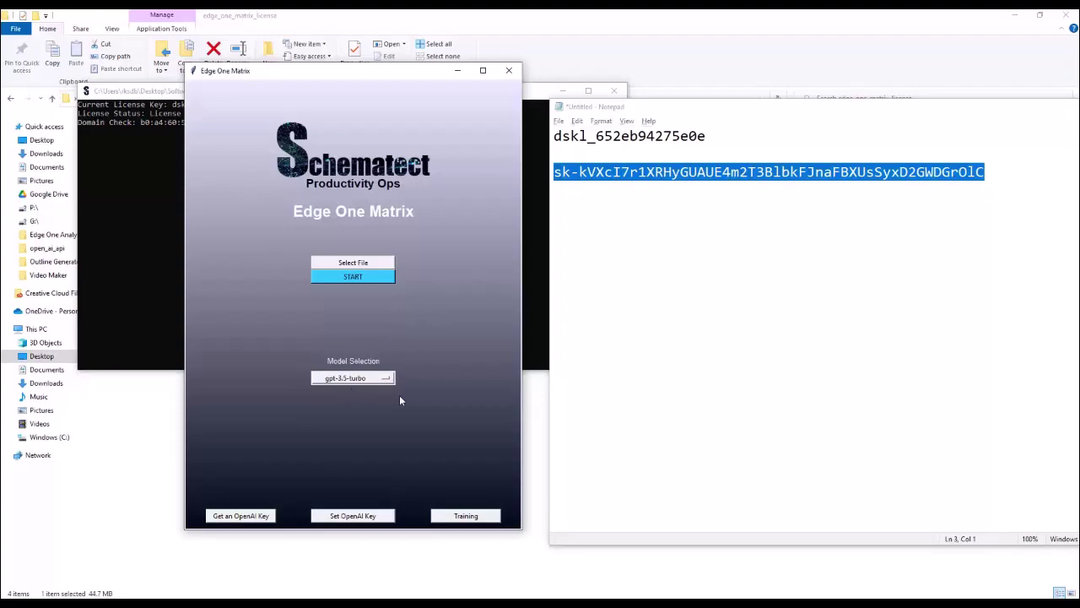
{"action": "left_click", "coordinate": [336, 375]}
{"action": "left_click", "coordinate": [346, 400]}
Load inputfile.xlsx as the keyword input file.
{"action": "left_click", "coordinate": [369, 263]}
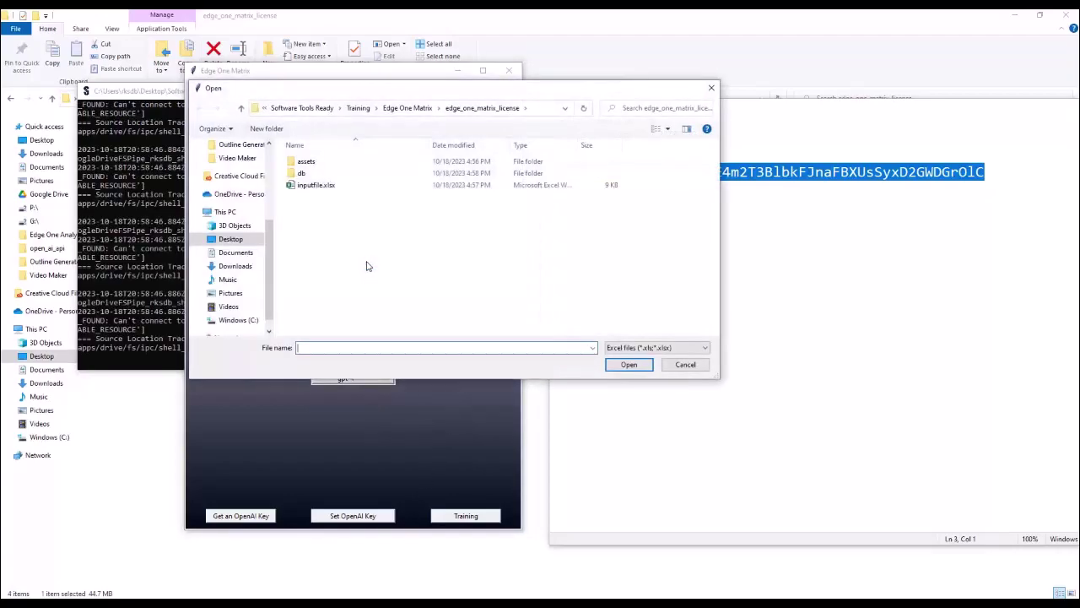
{"action": "left_click", "coordinate": [314, 186]}
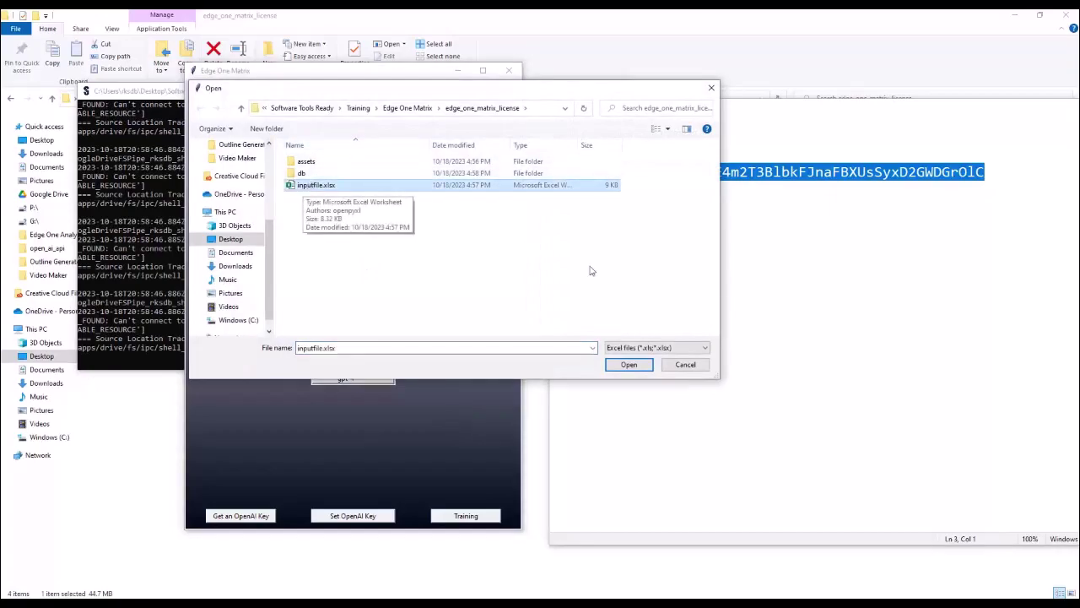
{"action": "left_click", "coordinate": [628, 364]}
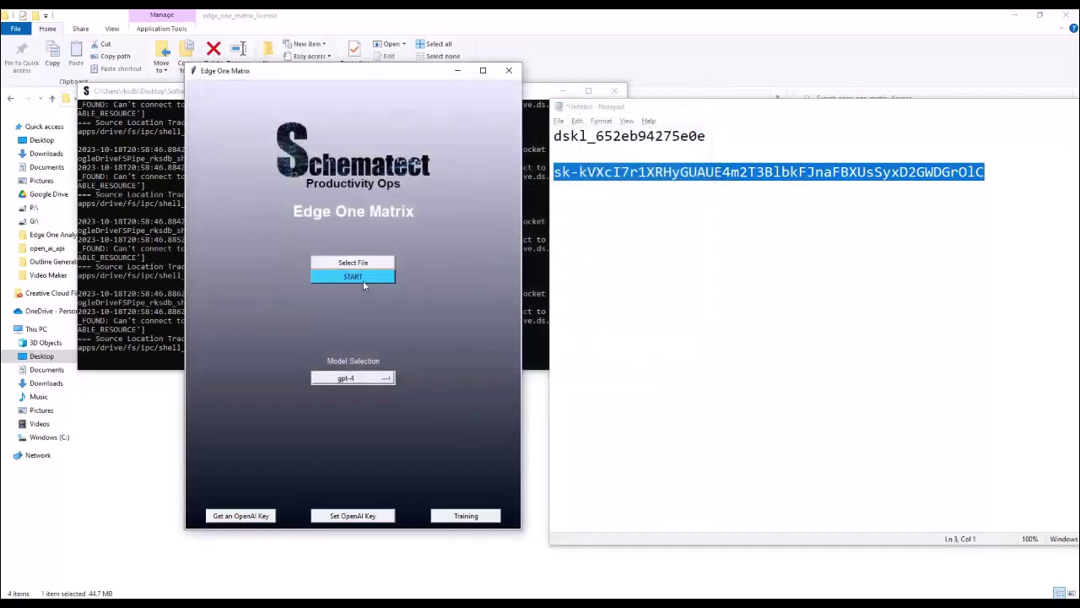
Run the matrix analysis on the loaded file and dismiss the completion message.
{"action": "left_click_drag", "start_coordinate": [371, 73], "coordinate": [536, 77]}
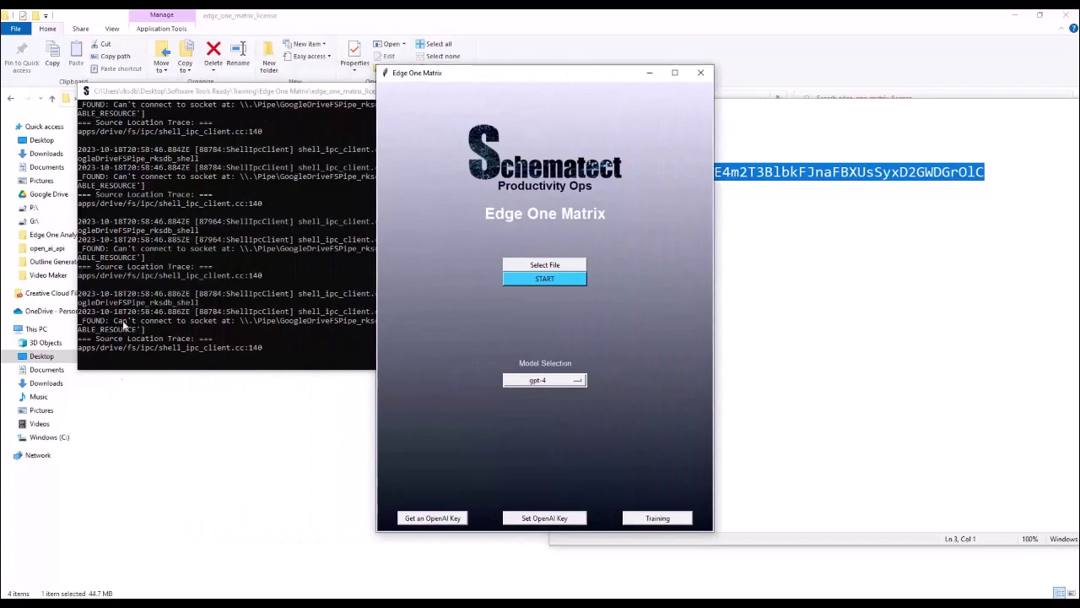
{"action": "left_click", "coordinate": [552, 280]}
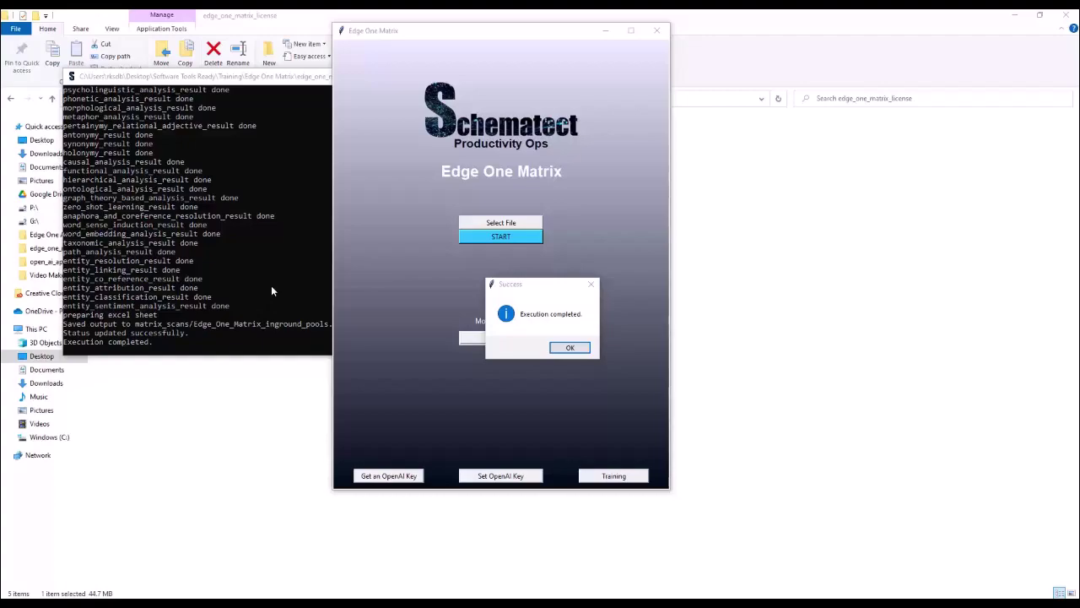
{"action": "left_click", "coordinate": [571, 347]}
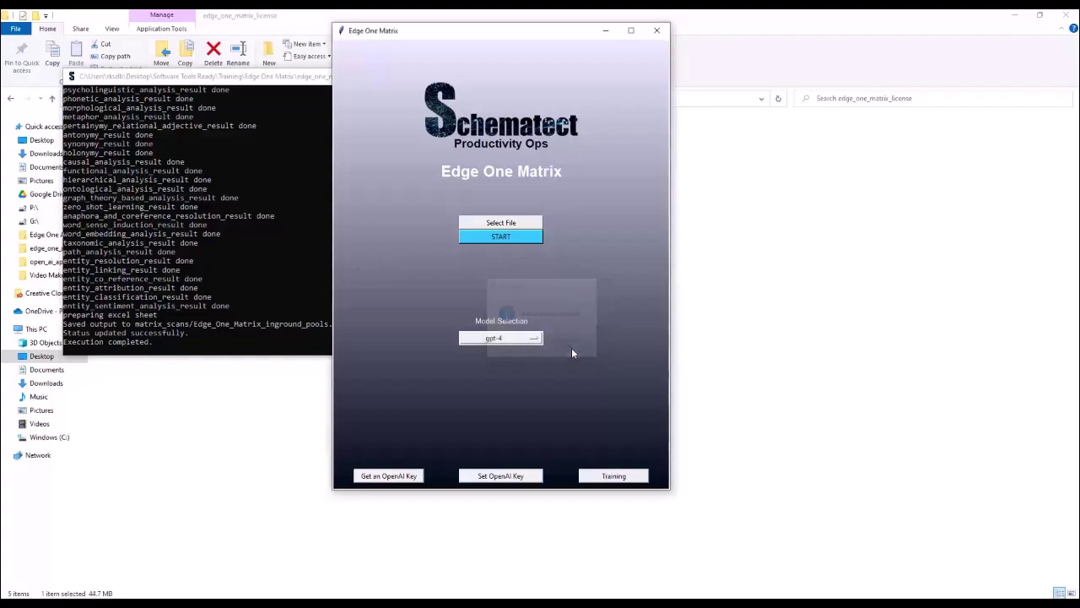
Open the generated workbook Edge_One_Matrix_inground_pools.xlsx from the matrix_scans folder in Excel.
{"action": "left_click", "coordinate": [769, 198]}
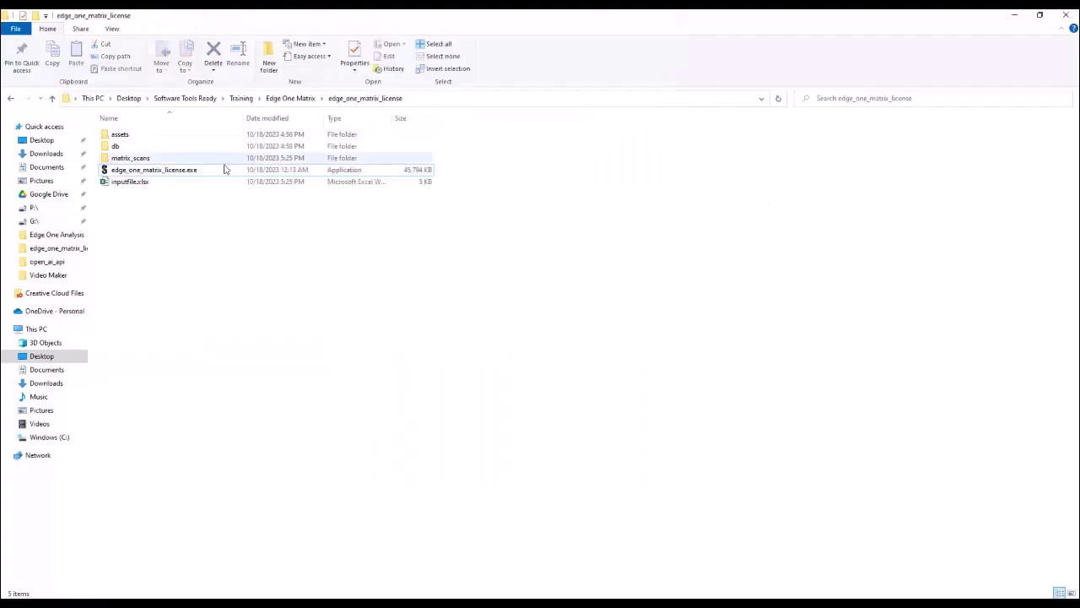
{"action": "double_click", "coordinate": [116, 160]}
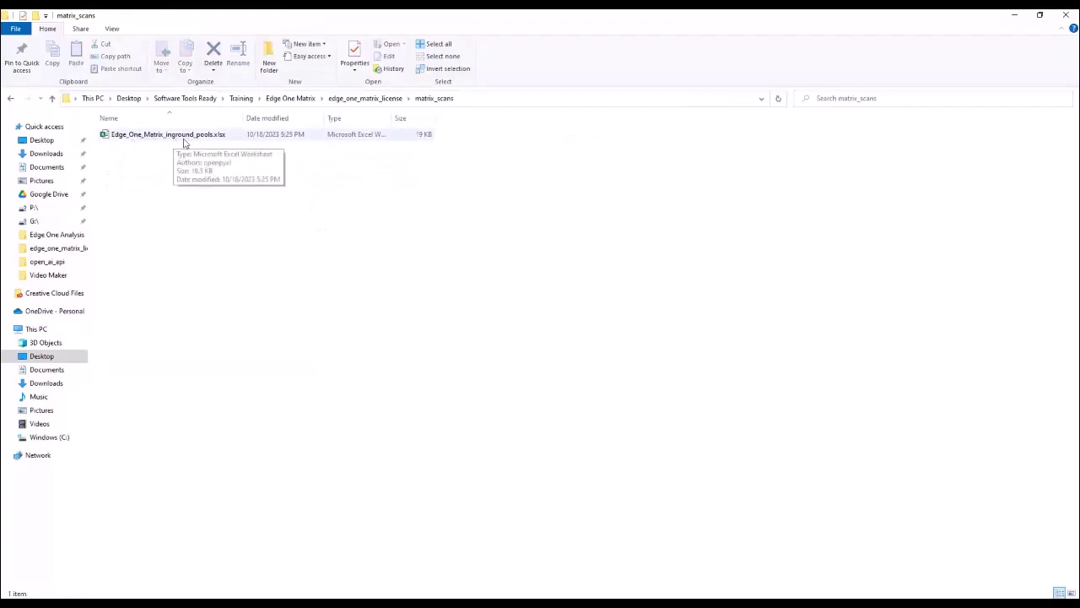
{"action": "double_click", "coordinate": [184, 141]}
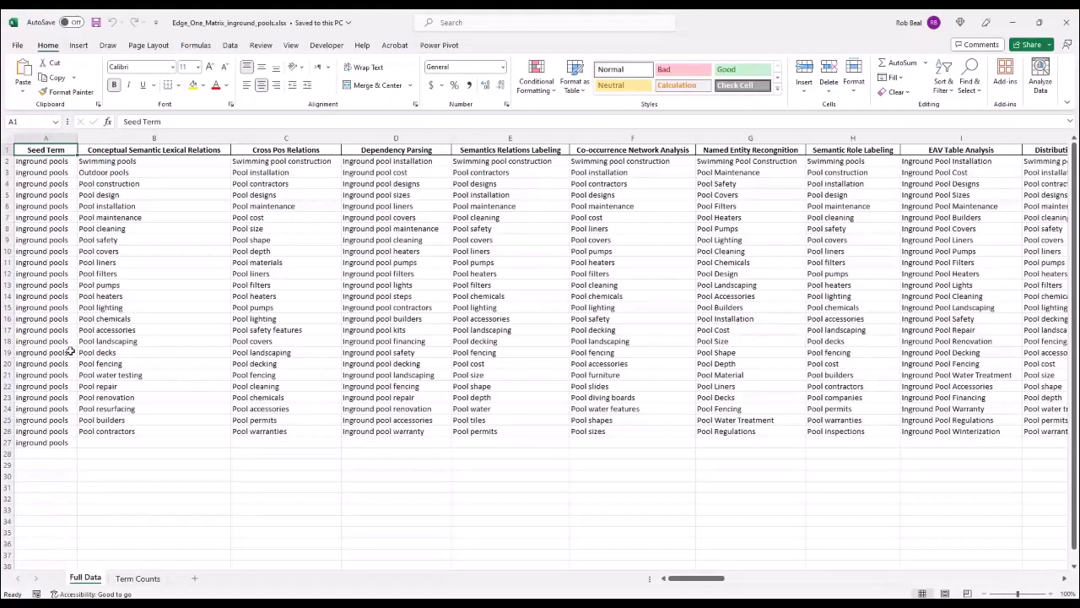
Examine the analysis columns of the Full Data sheet, from Conceptual Semantic Lexical Relations across to Entity Sentiment Analysis.
{"action": "left_click", "coordinate": [108, 148]}
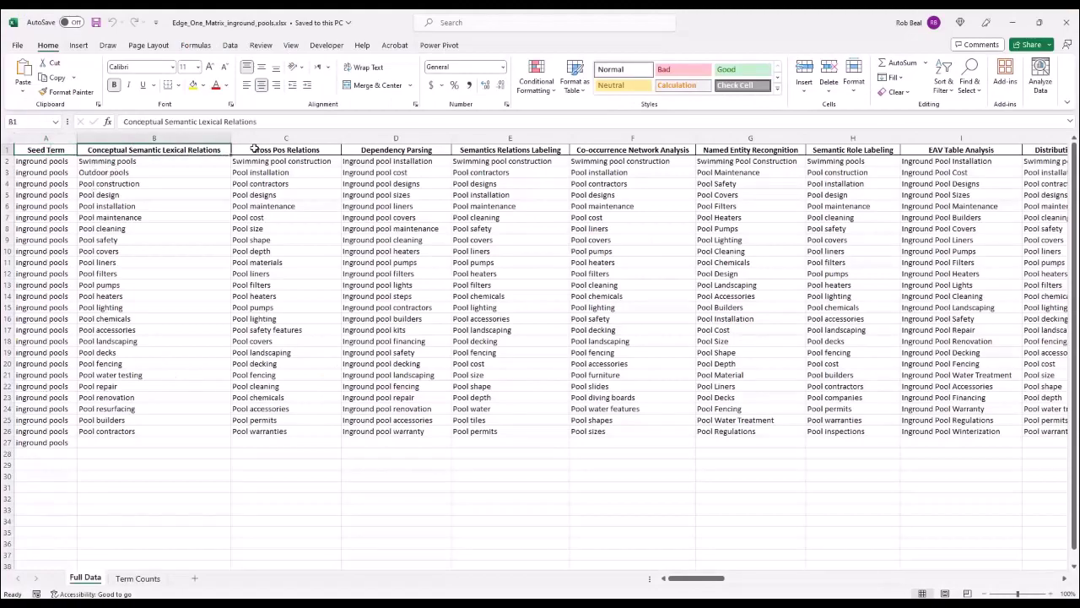
{"action": "left_click", "coordinate": [308, 150]}
{"action": "left_click", "coordinate": [382, 151]}
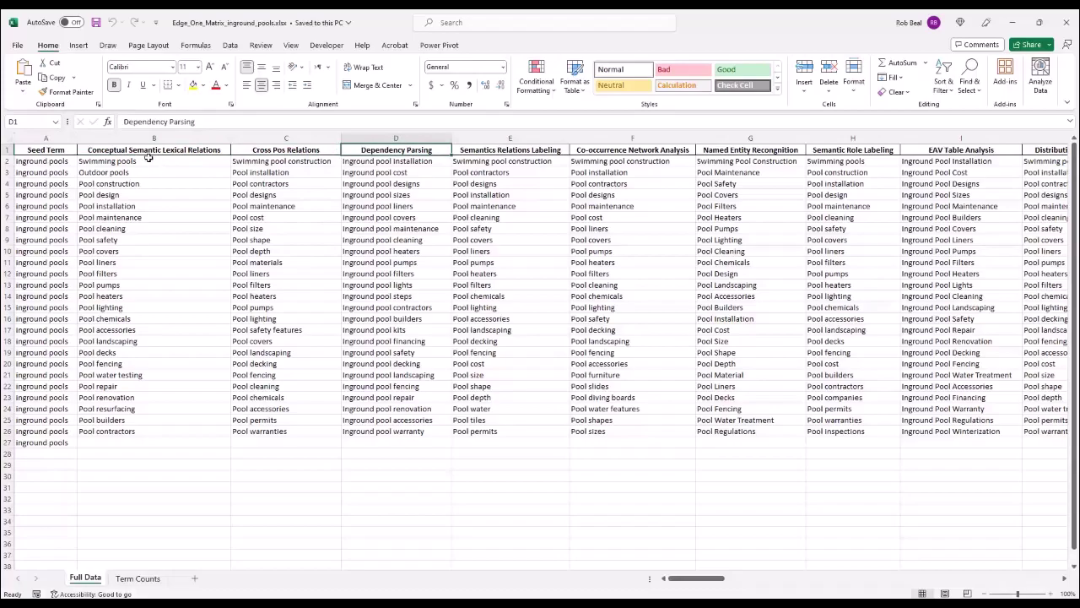
{"action": "left_click", "coordinate": [183, 150]}
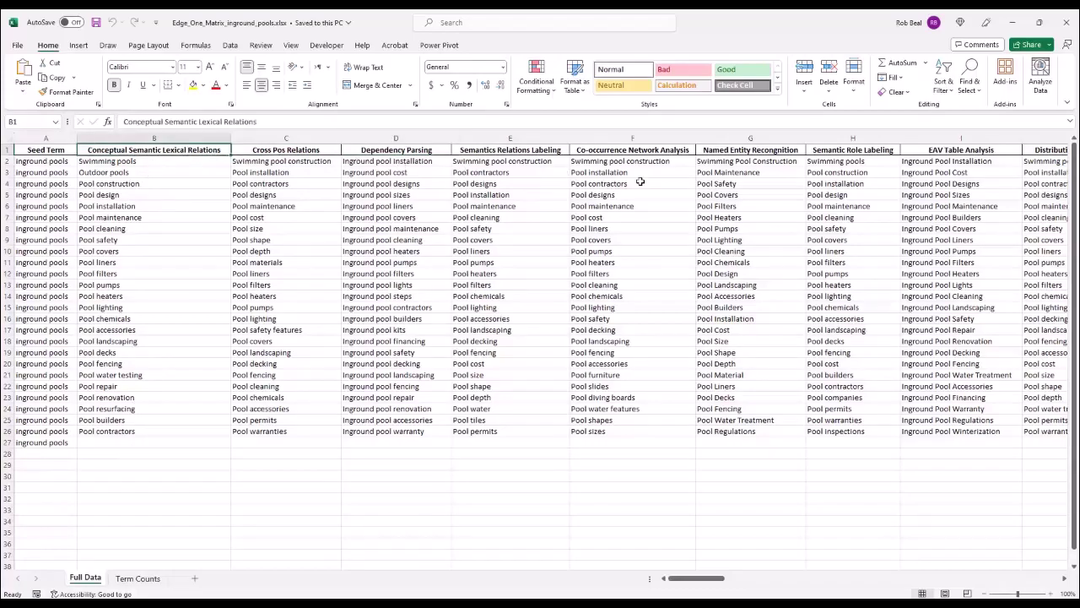
{"action": "scroll", "coordinate": [1020, 166], "scroll_direction": "right", "scroll_amount": 15}
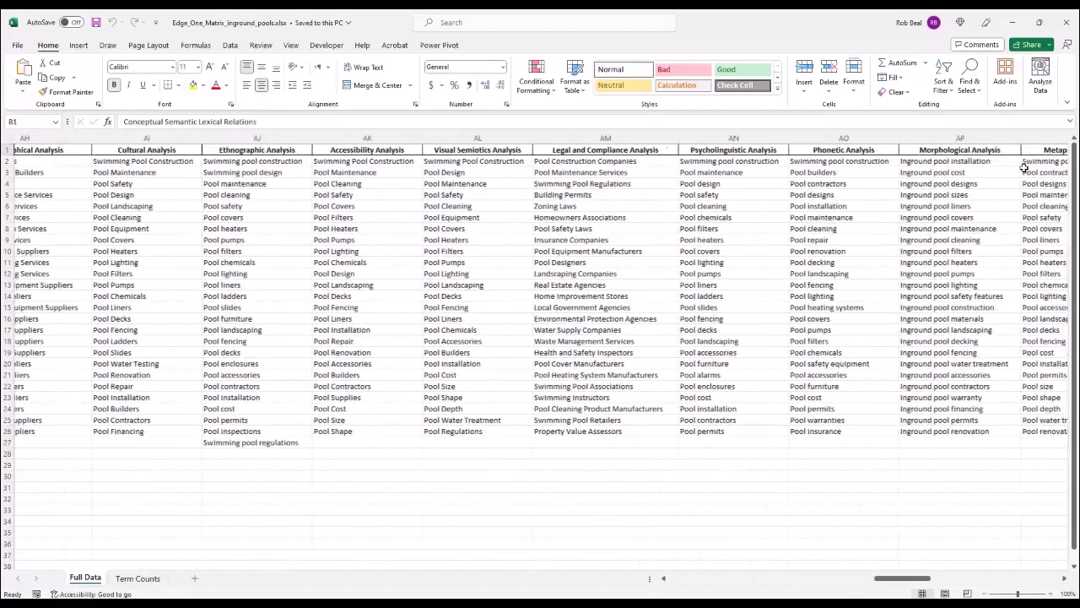
{"action": "scroll", "coordinate": [1022, 166], "scroll_direction": "right", "scroll_amount": 5}
{"action": "scroll", "coordinate": [740, 217], "scroll_direction": "left", "scroll_amount": 5}
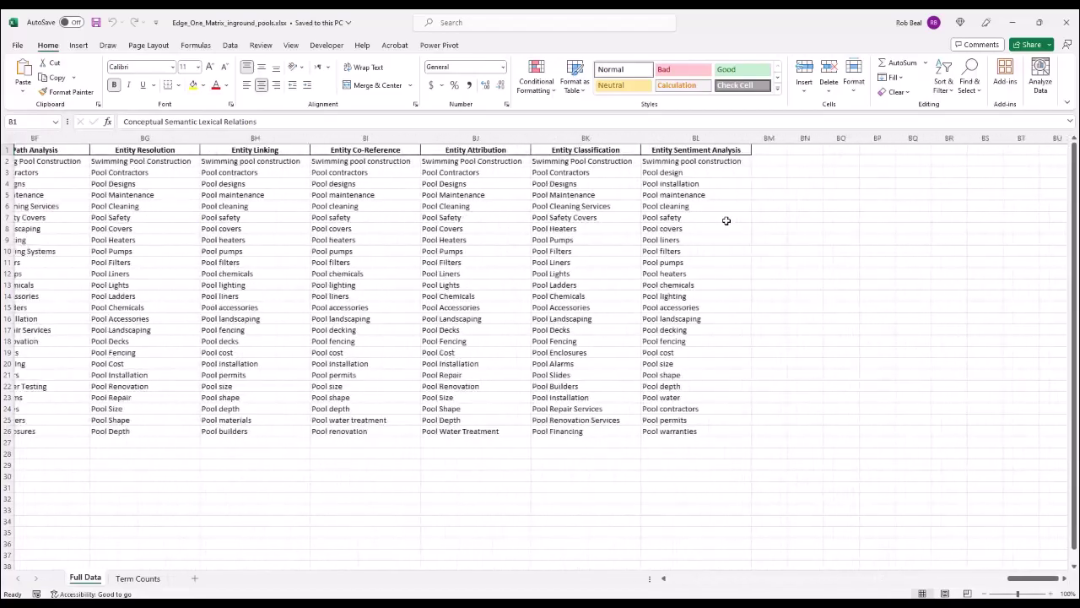
{"action": "scroll", "coordinate": [637, 352], "scroll_direction": "left", "scroll_amount": 15}
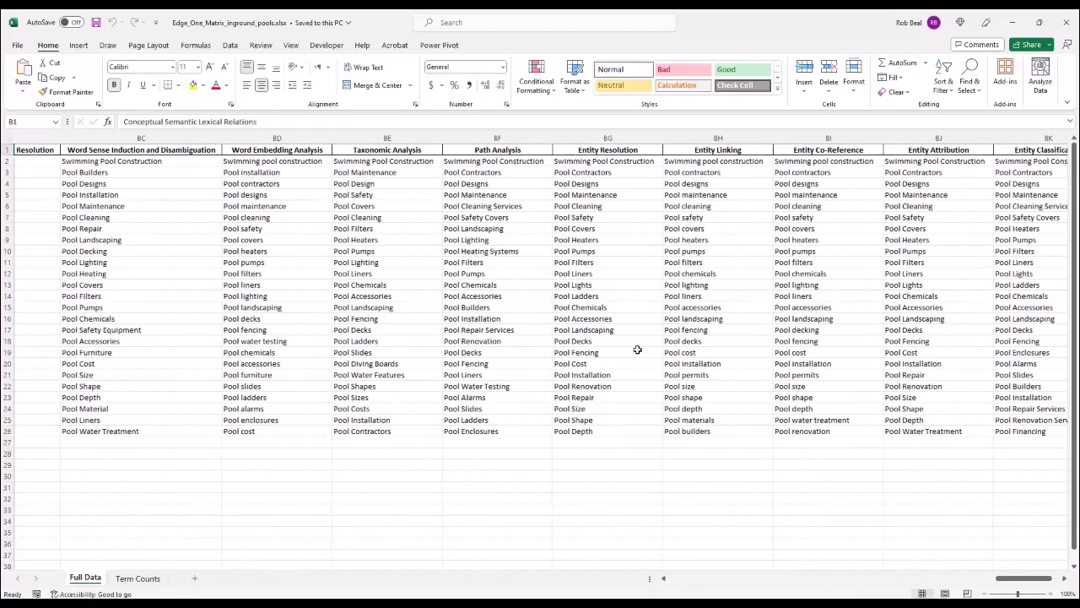
{"action": "scroll", "coordinate": [637, 352], "scroll_direction": "left", "scroll_amount": 4}
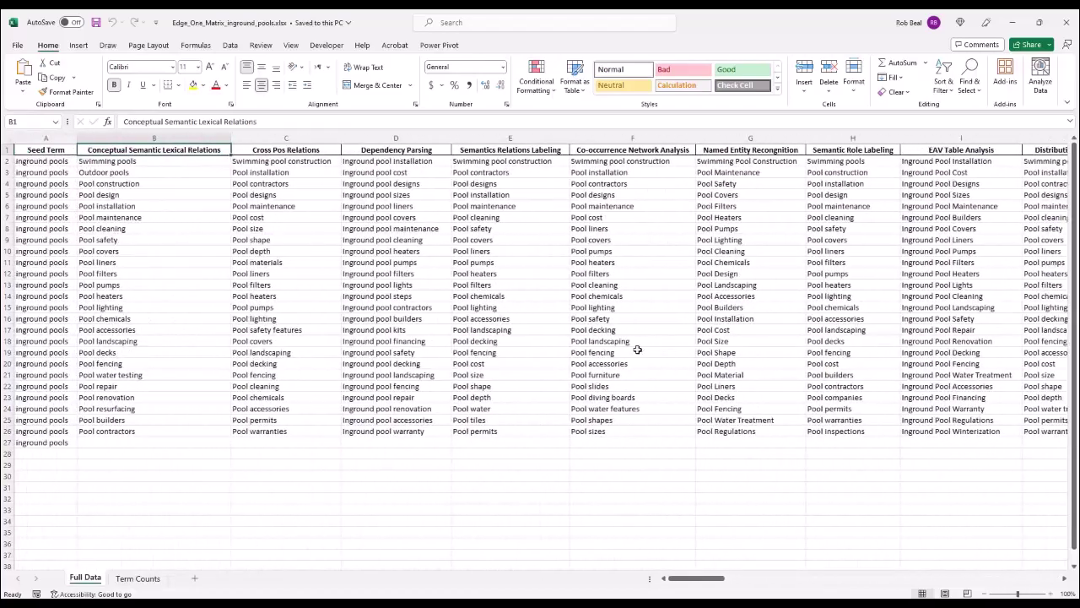
Compare the Term Counts sheet with the Full Data sheet, ending on Term Counts.
{"action": "left_click", "coordinate": [137, 579]}
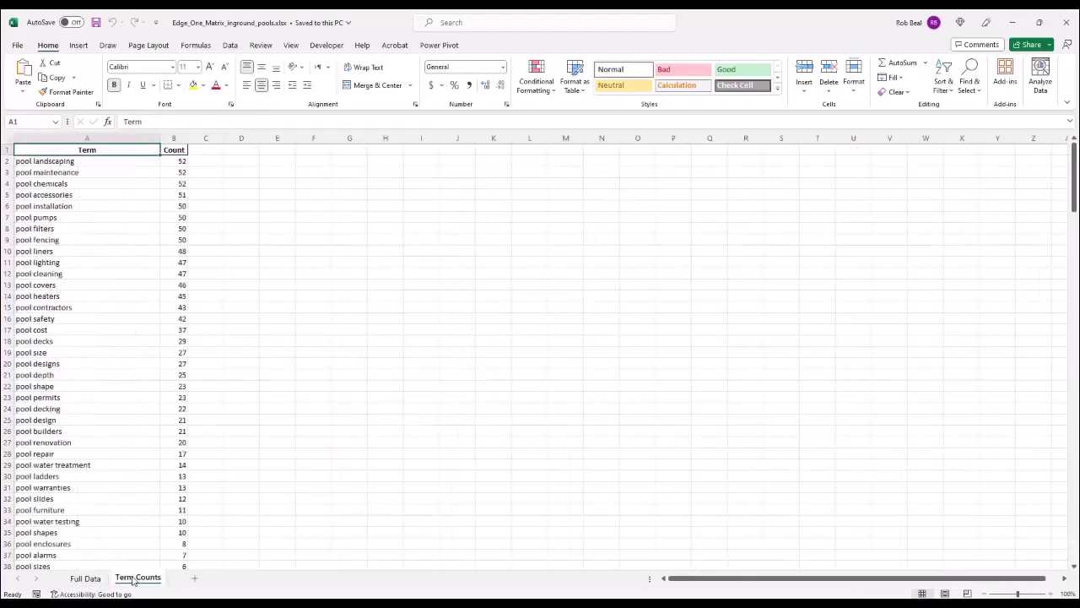
{"action": "left_click", "coordinate": [76, 578]}
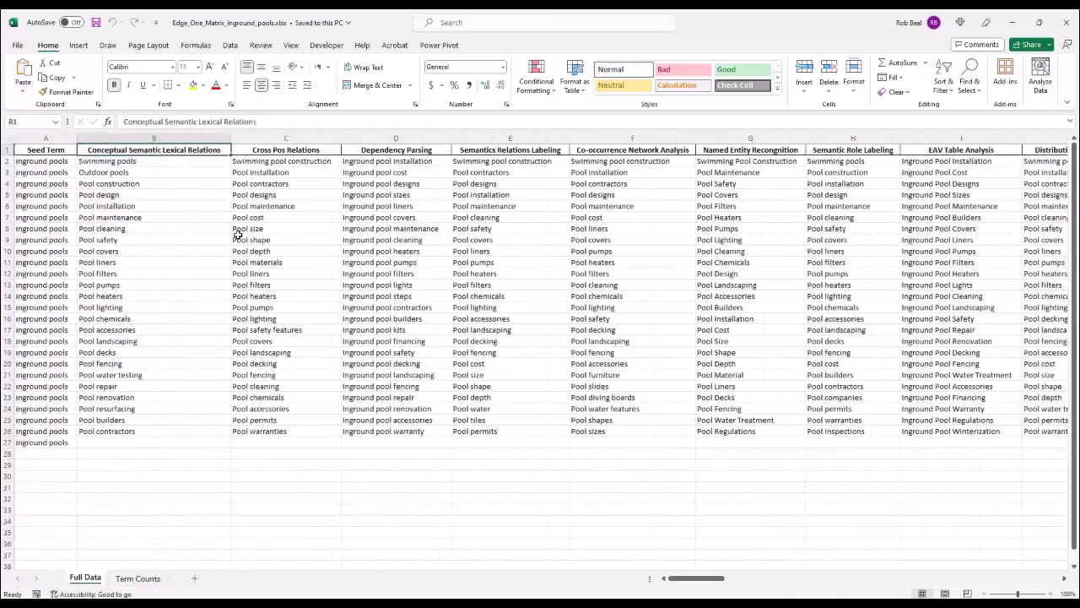
{"action": "left_click", "coordinate": [140, 579]}
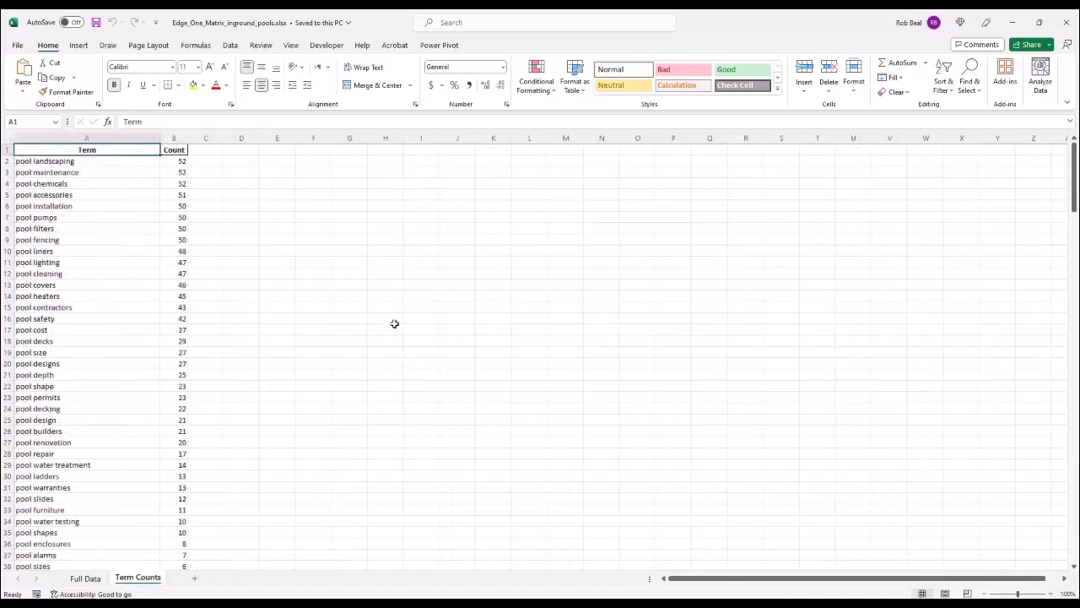